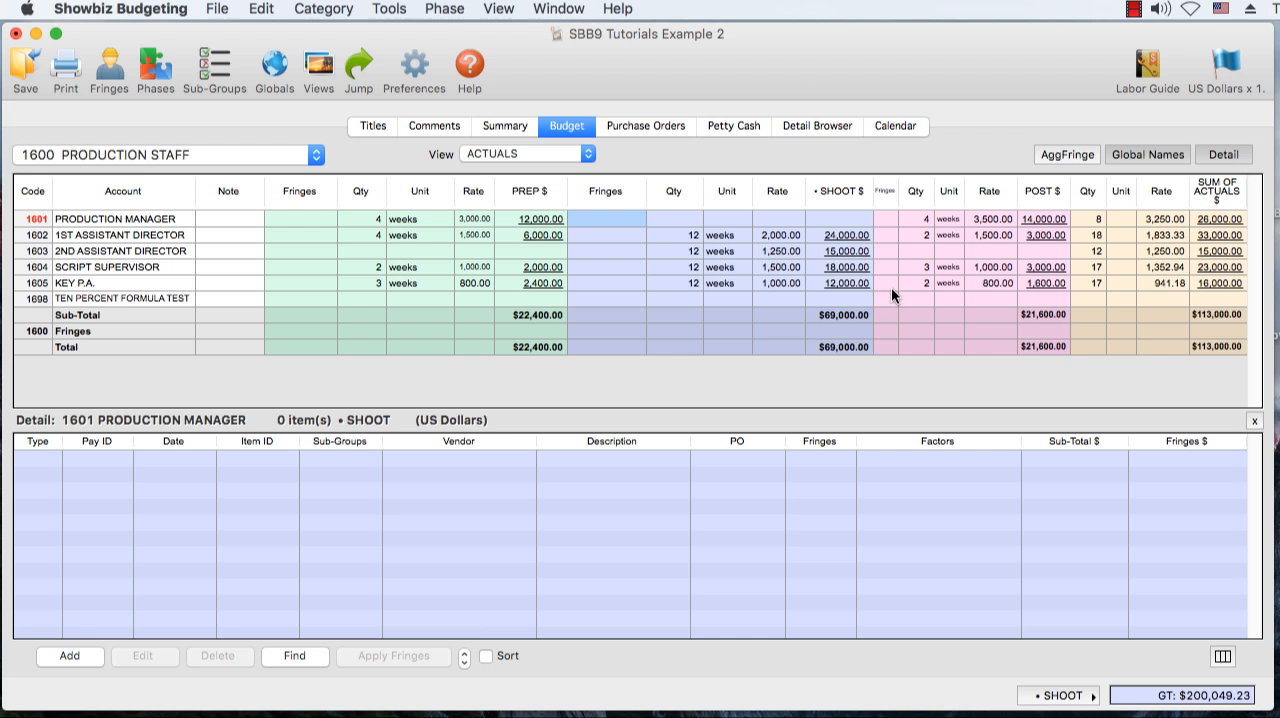
click(69, 655)
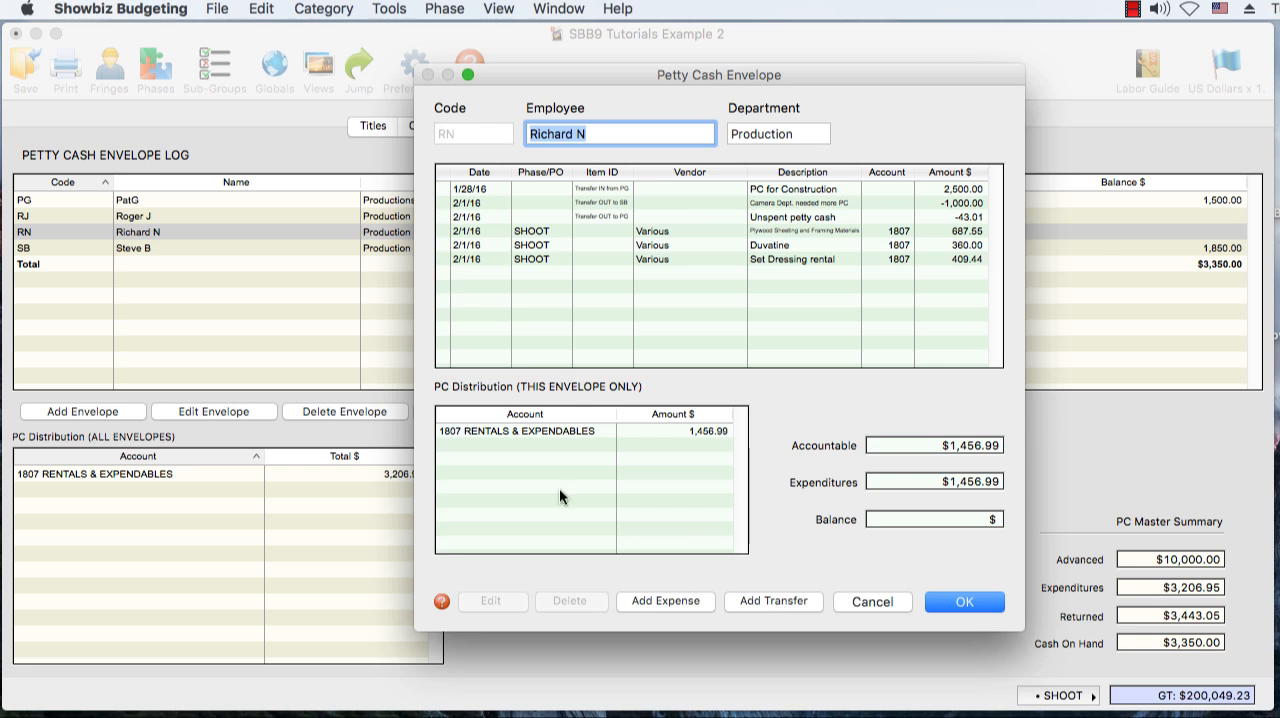
click(567, 258)
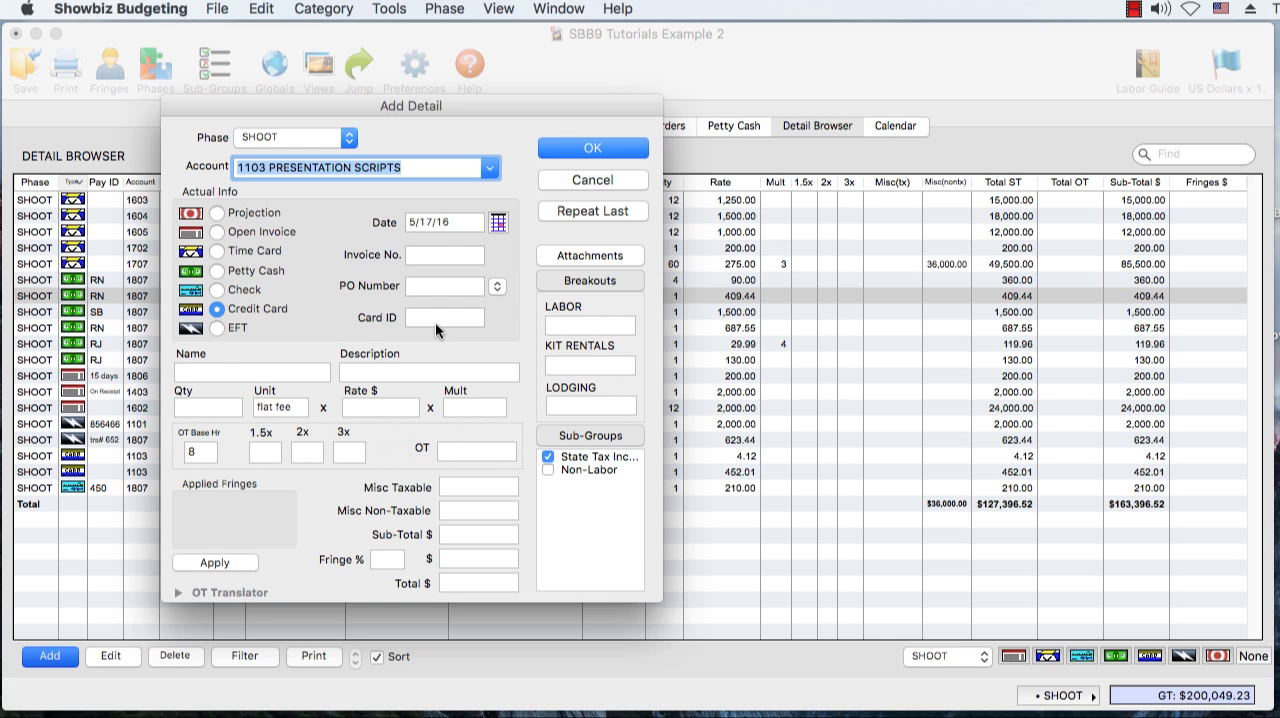
click(216, 333)
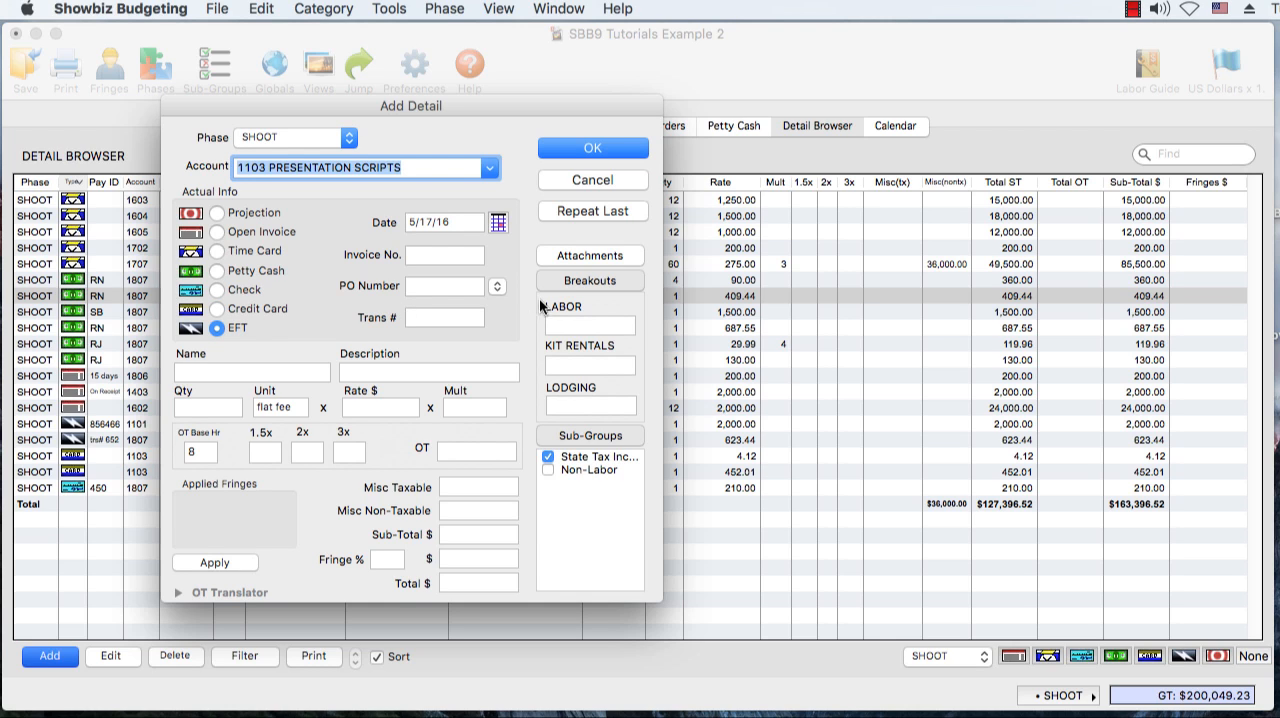
Attach the receipt image USPS.bmp to the US Postal Service "Script sent to agent" detail and save it
click(604, 256)
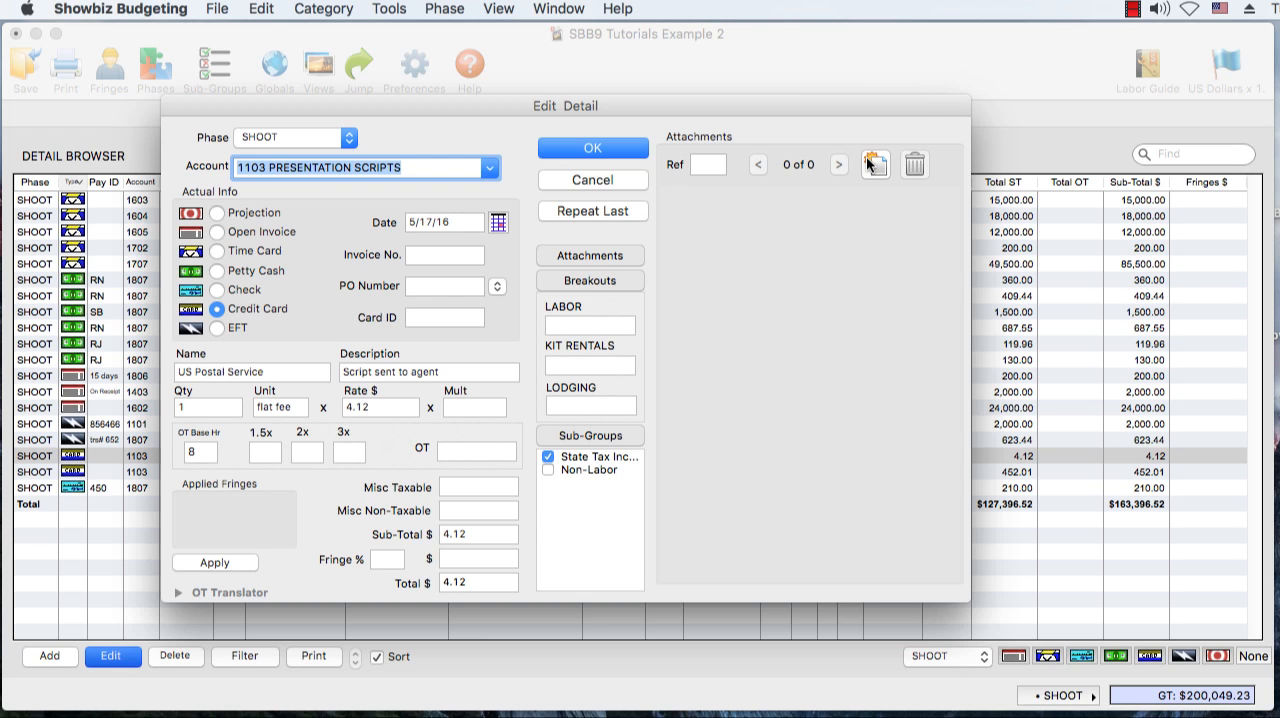
click(867, 158)
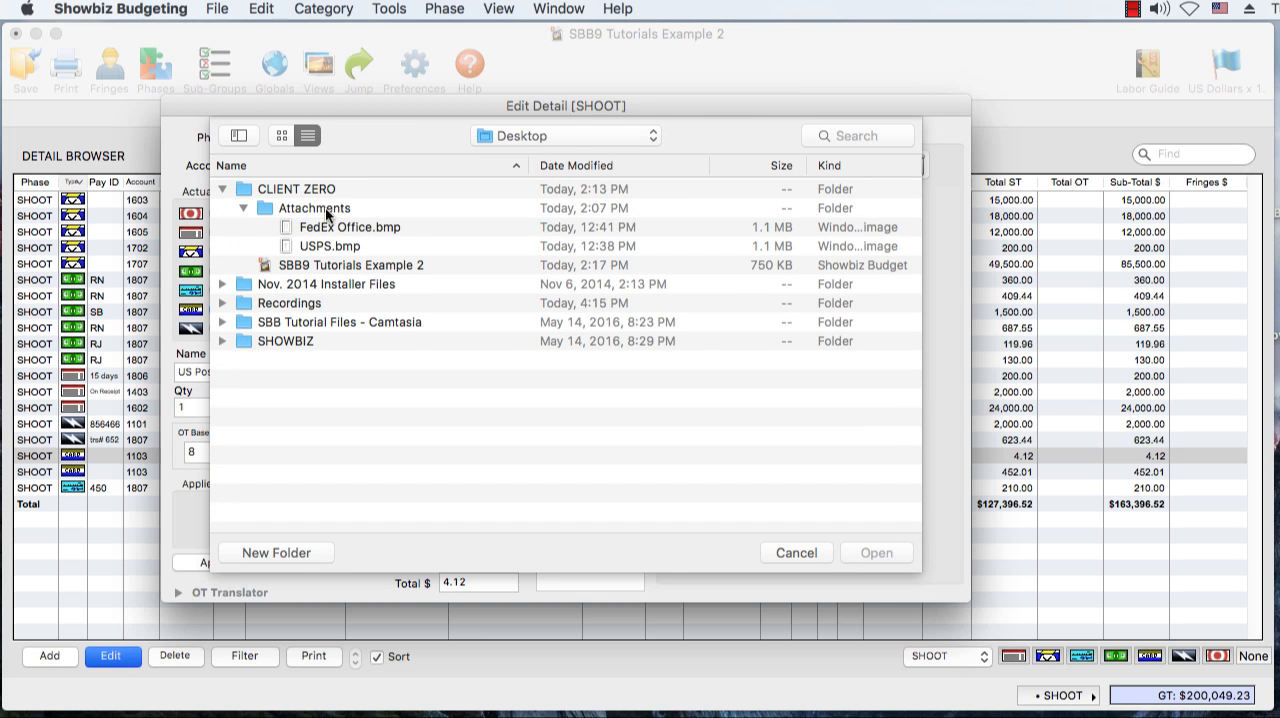
click(333, 246)
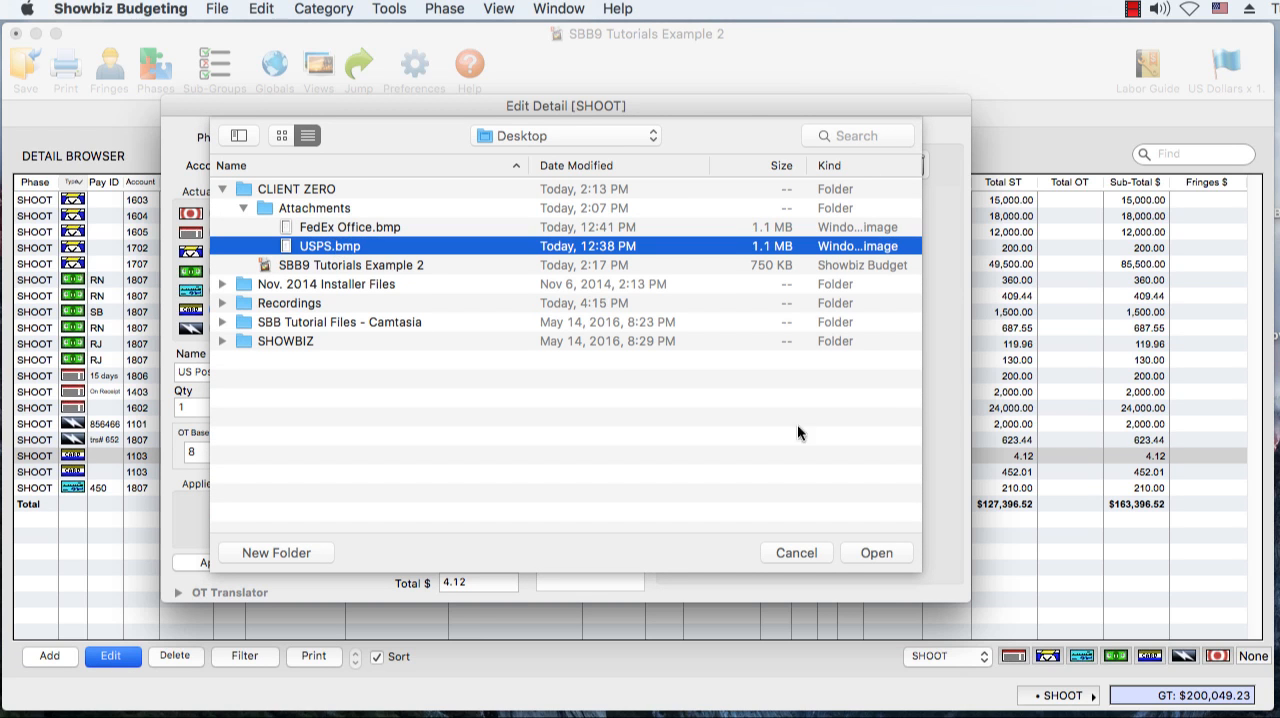
click(873, 552)
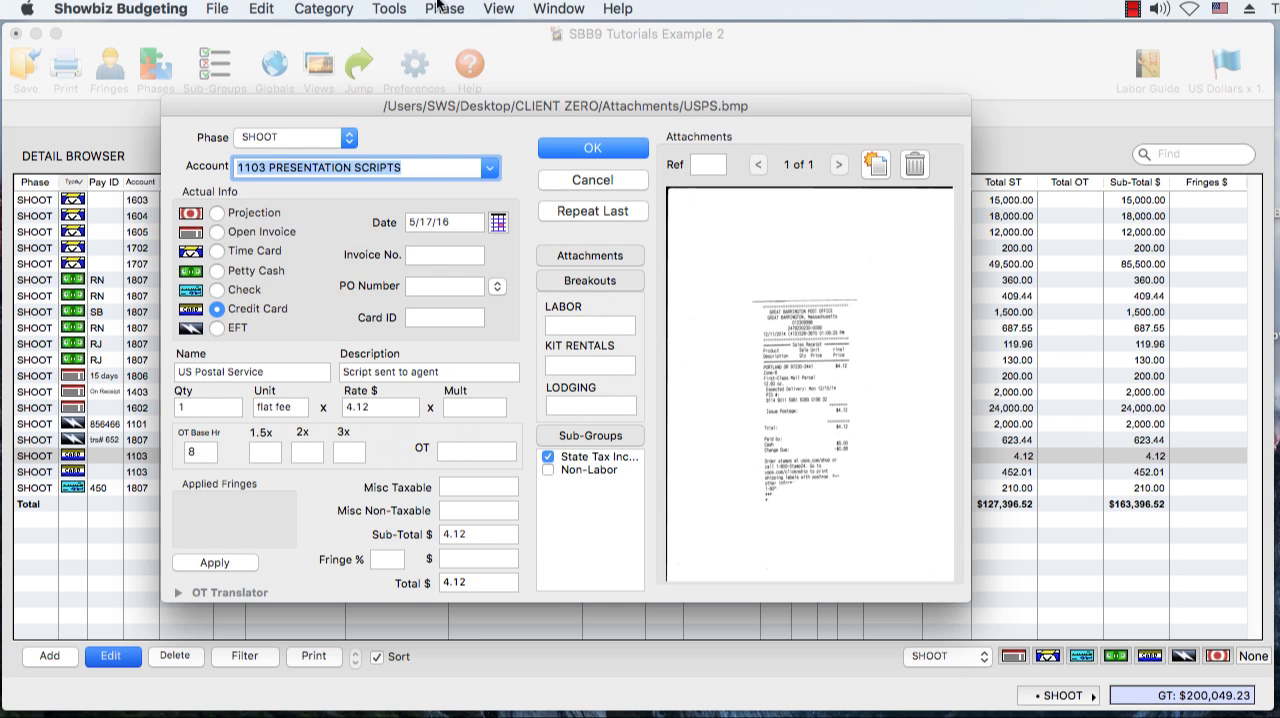
click(585, 151)
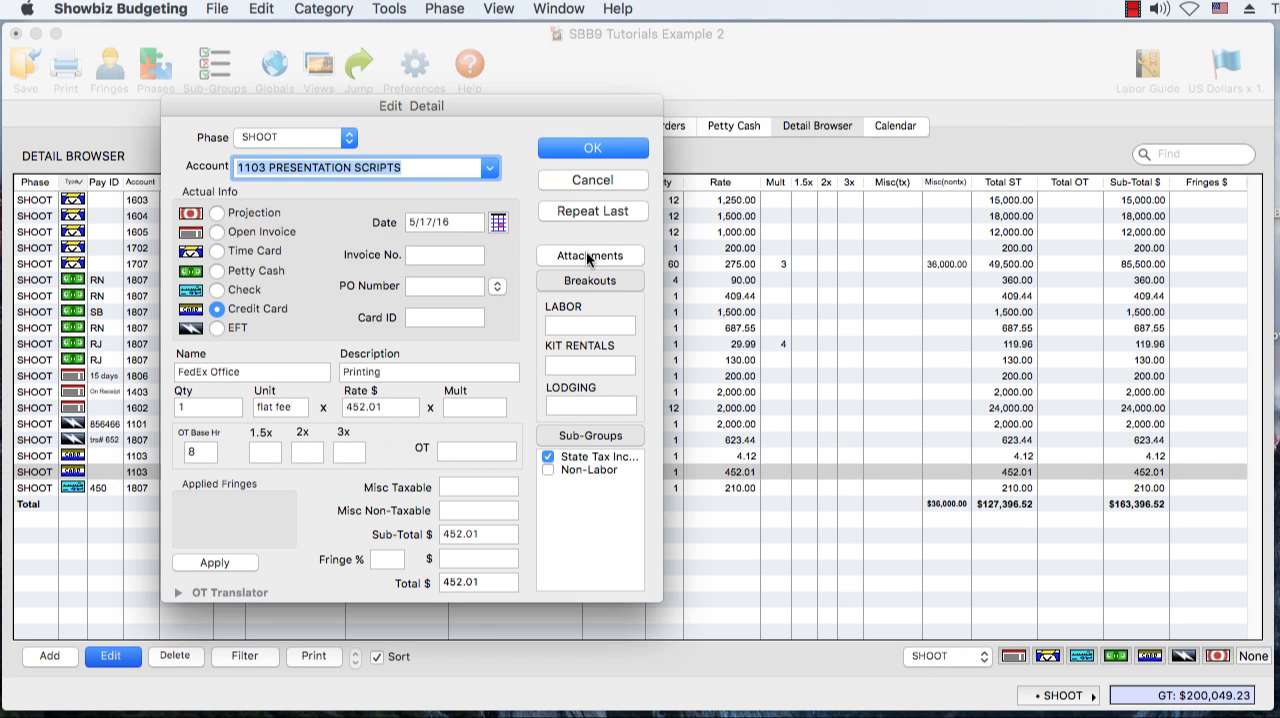
Attach the receipt image FedEx Office.bmp to the FedEx Office "Printing" detail and save it
click(589, 257)
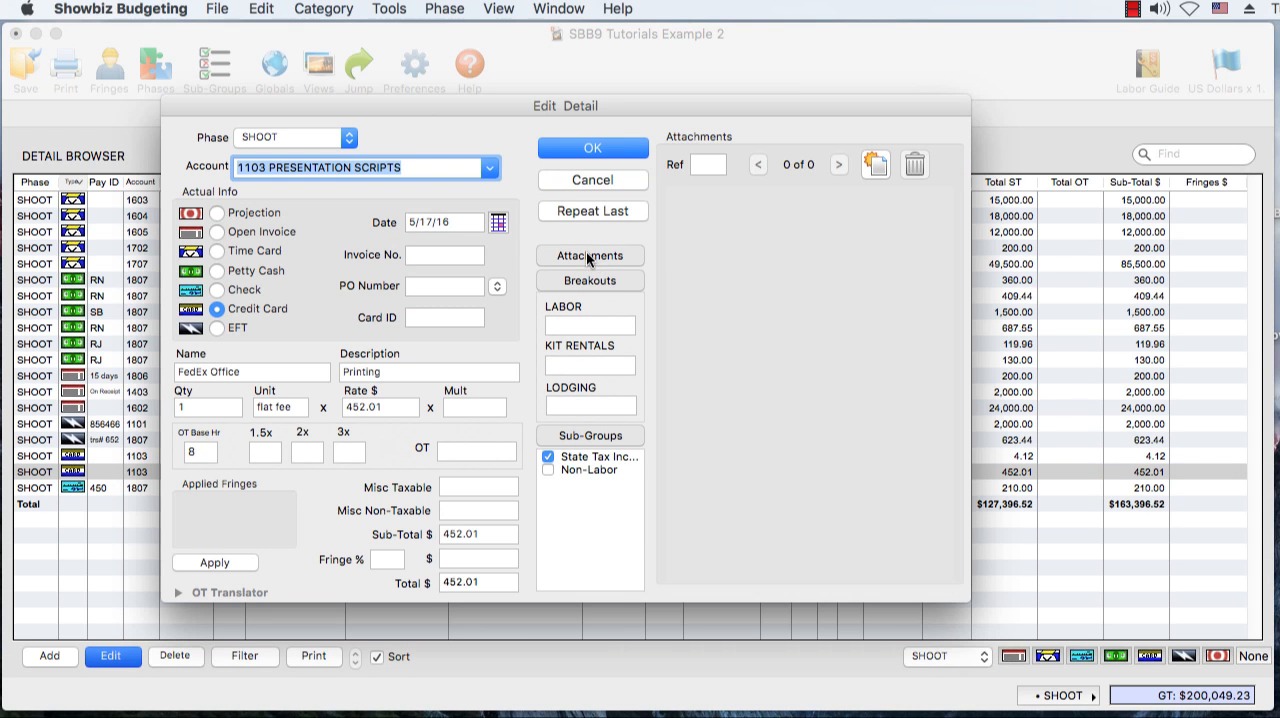
click(873, 165)
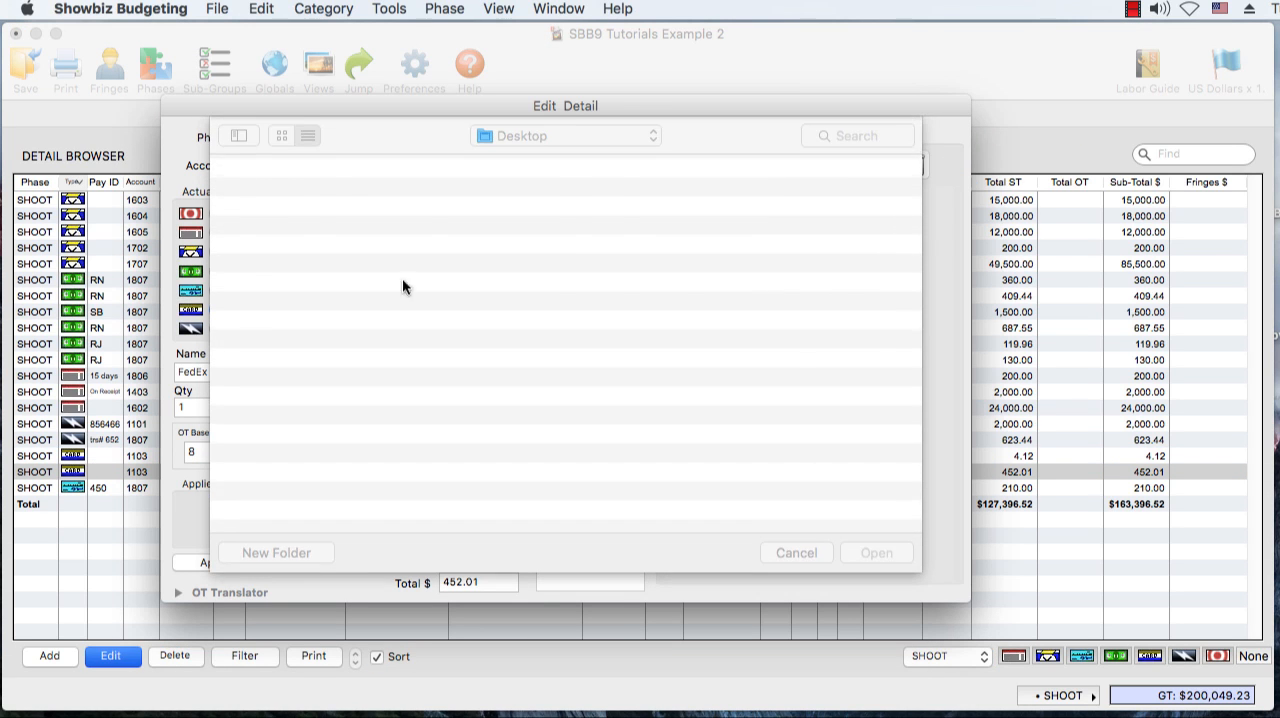
click(336, 233)
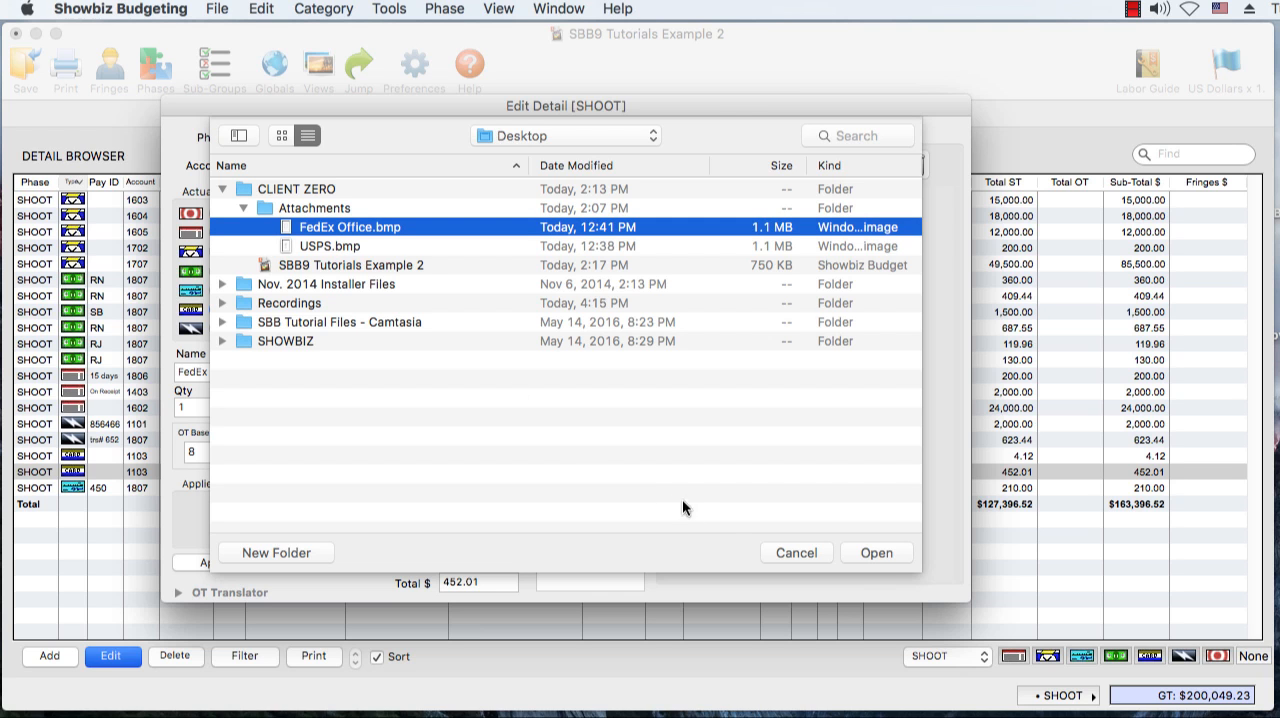
click(875, 553)
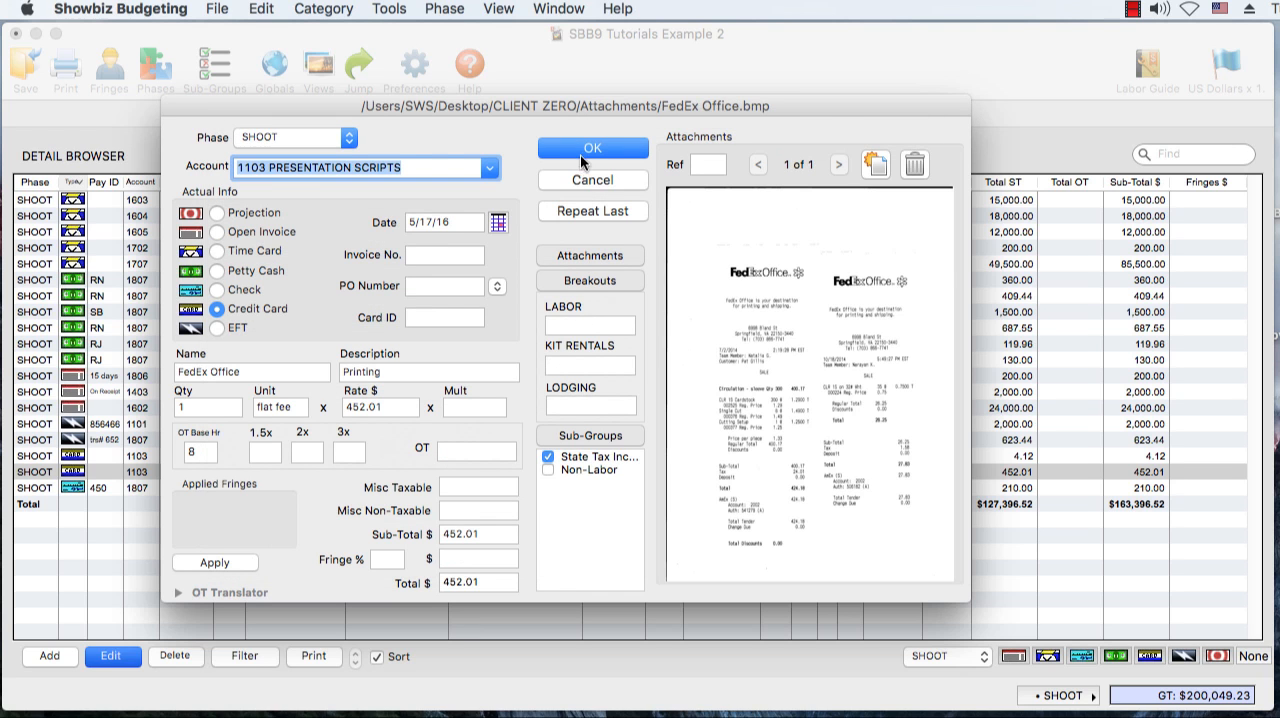
click(590, 150)
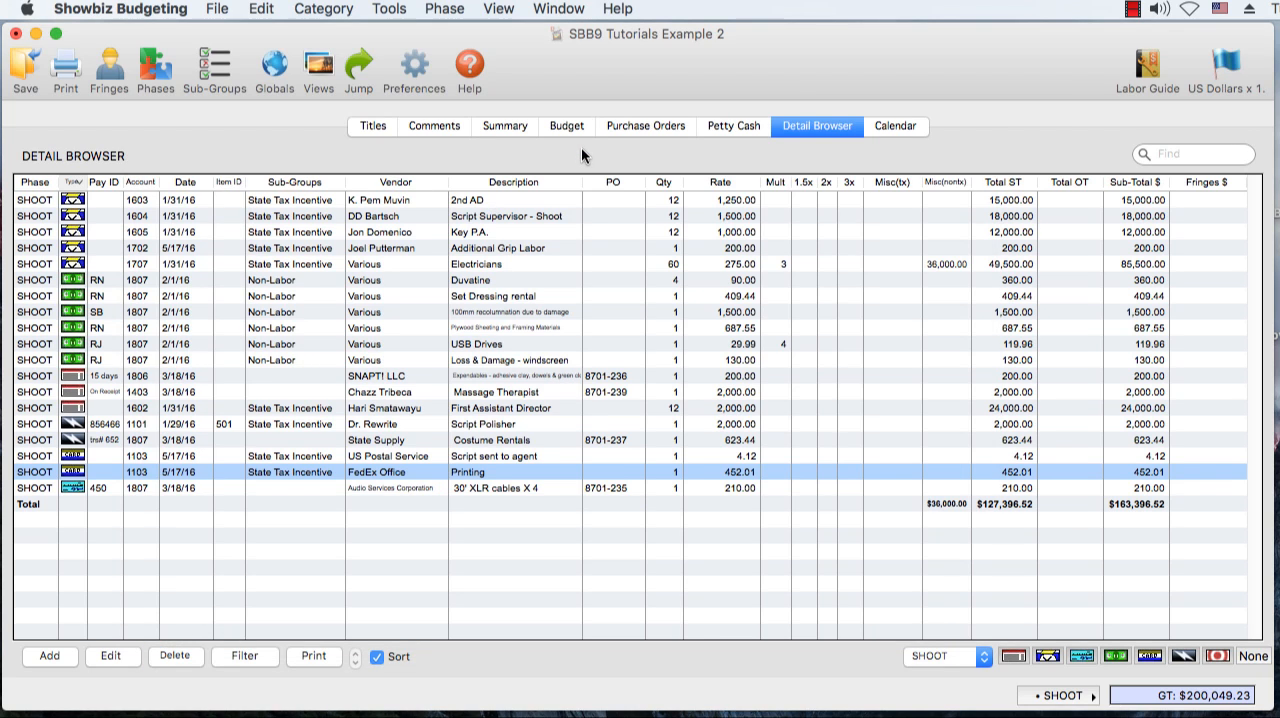
Open the "Additional Grip Labor" detail, expand its OT Translator and enter 1 hour of 1.5x overtime
double_click(500, 248)
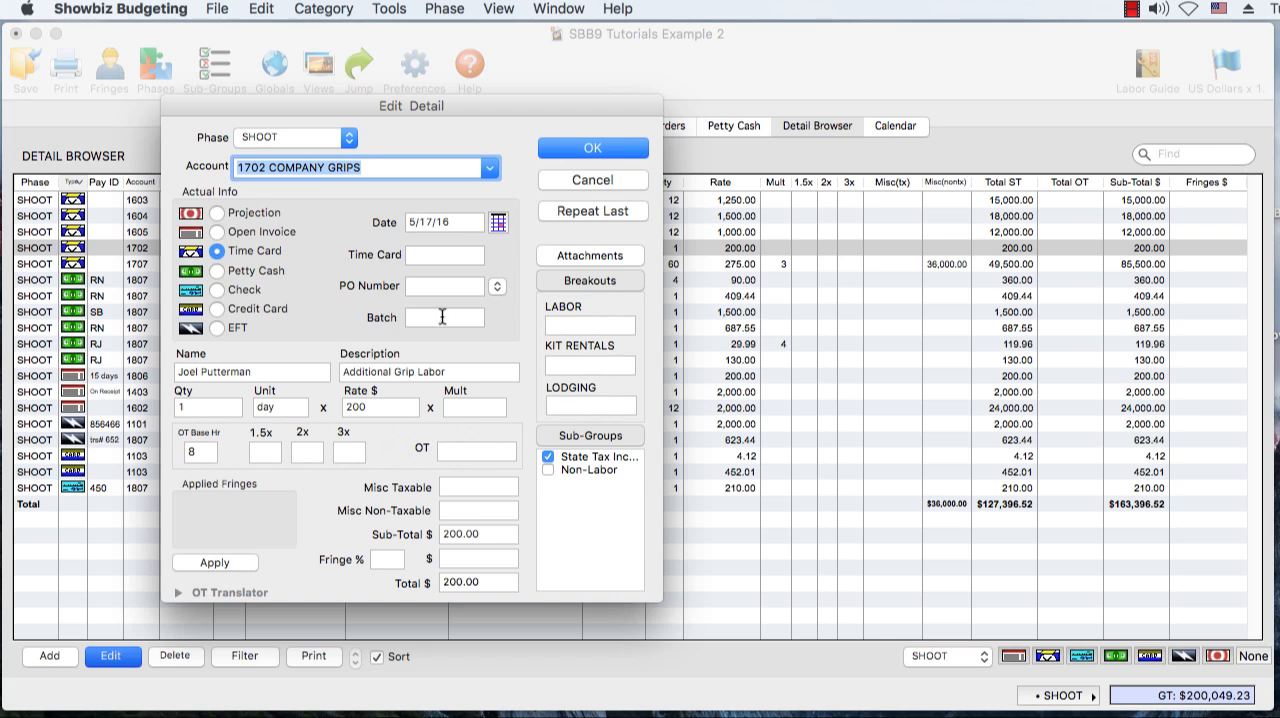
click(177, 592)
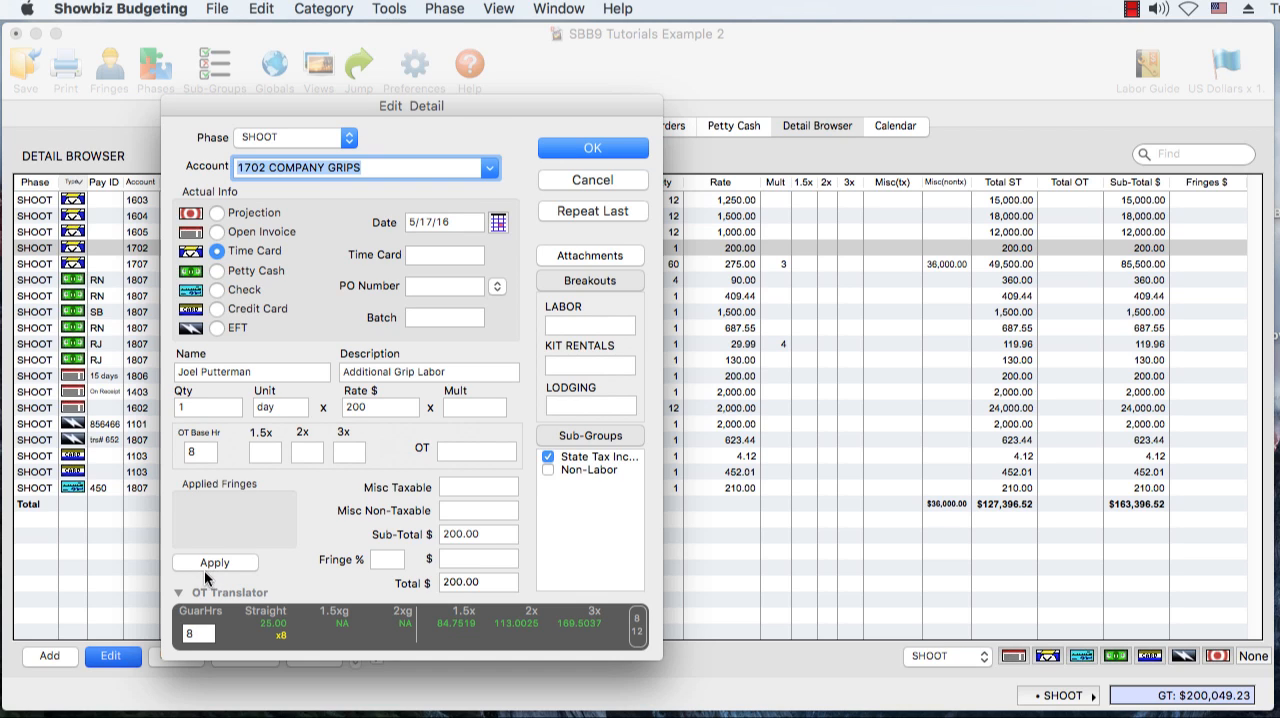
click(265, 452)
text(1)
click(300, 454)
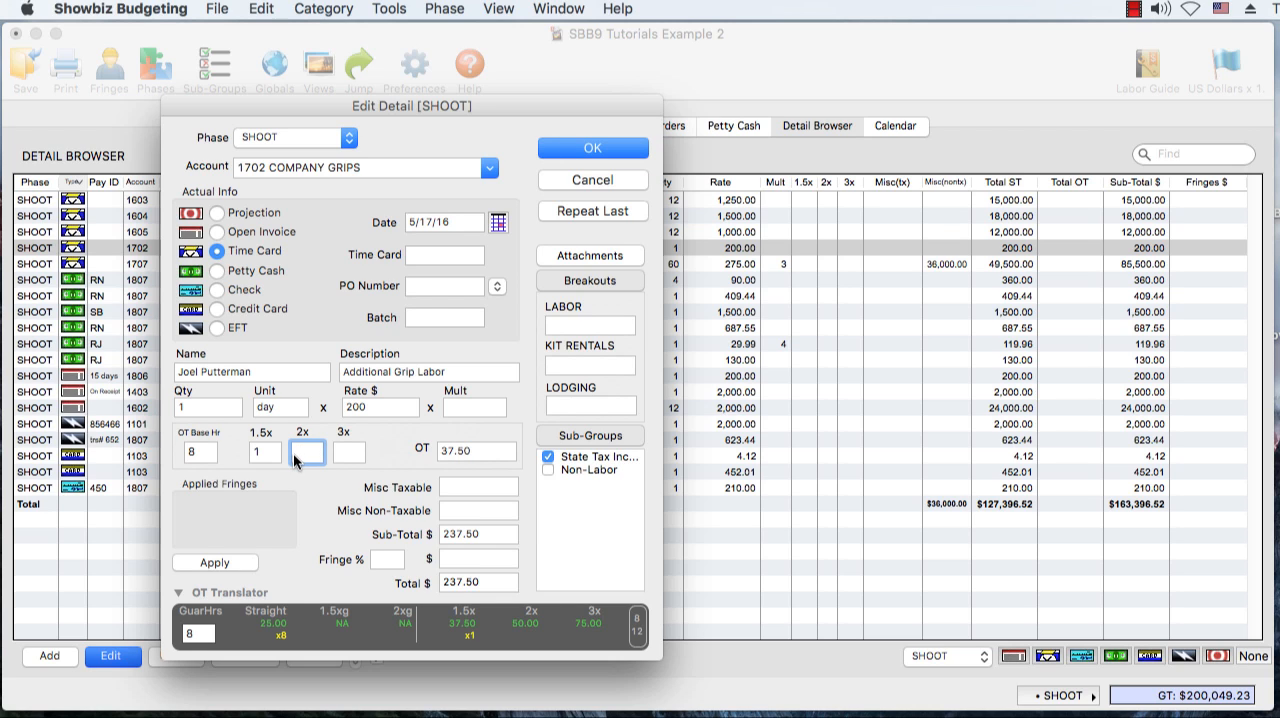
Set the guaranteed hours to 10 in the grip labor's OT Translator and save the detail
double_click(204, 452)
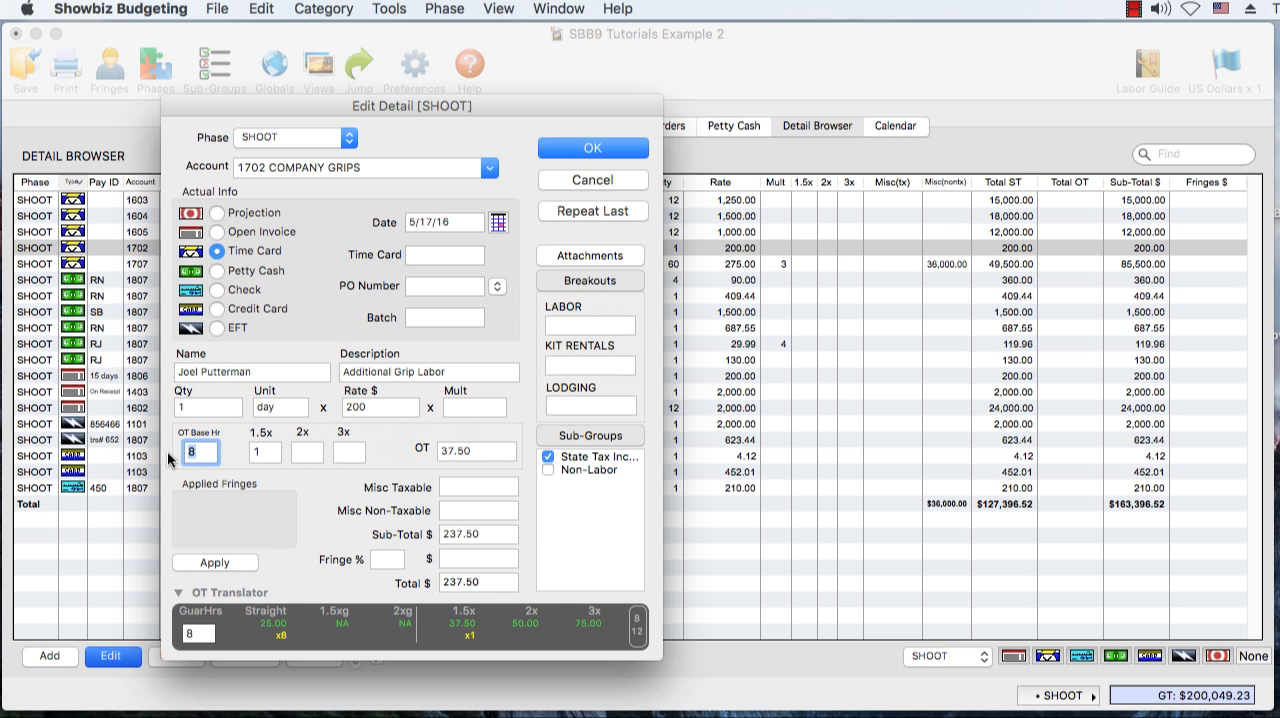
double_click(200, 633)
text(10)
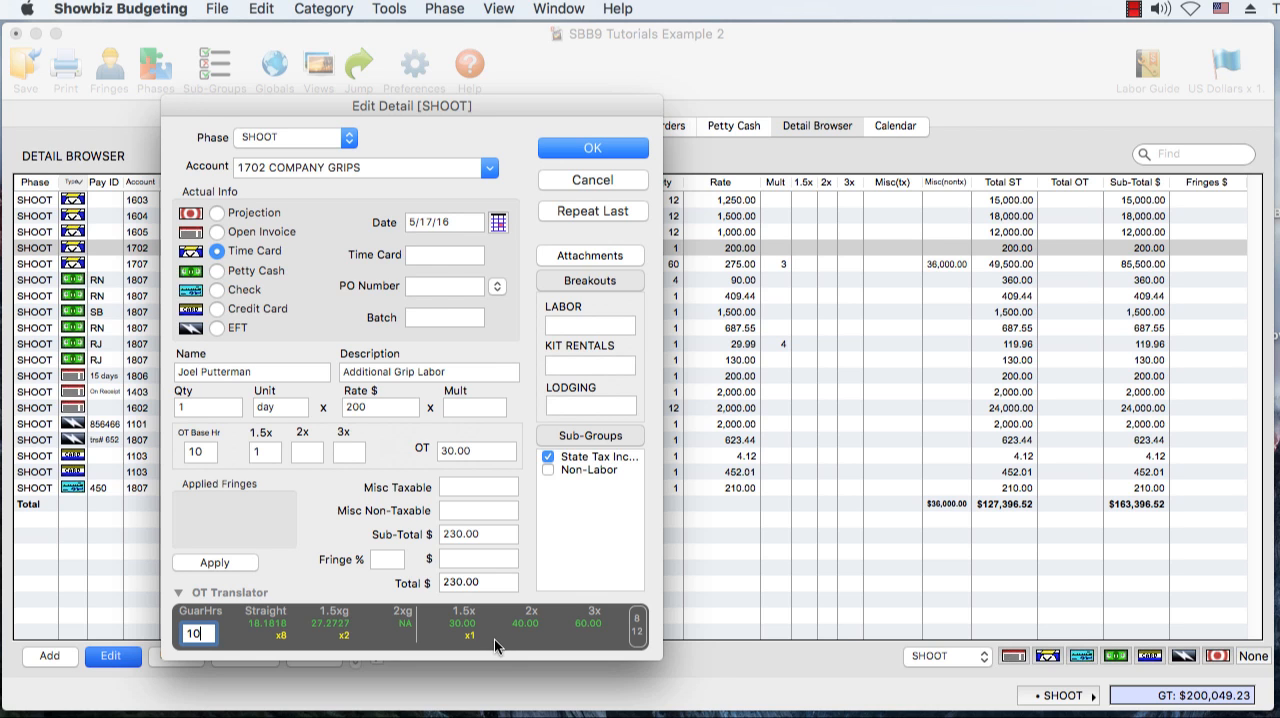
key(Return)
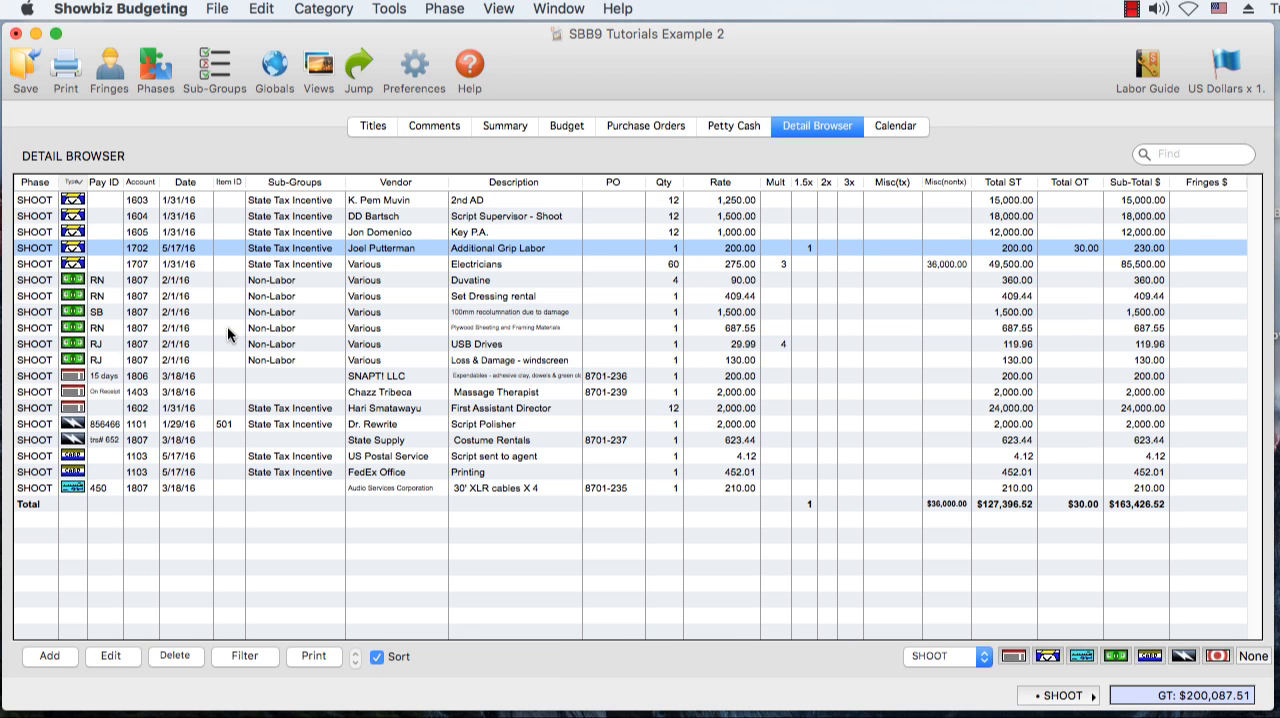
Assign the six petty cash details together to the existing purchase order for all petty cash expenses
double_click(227, 326)
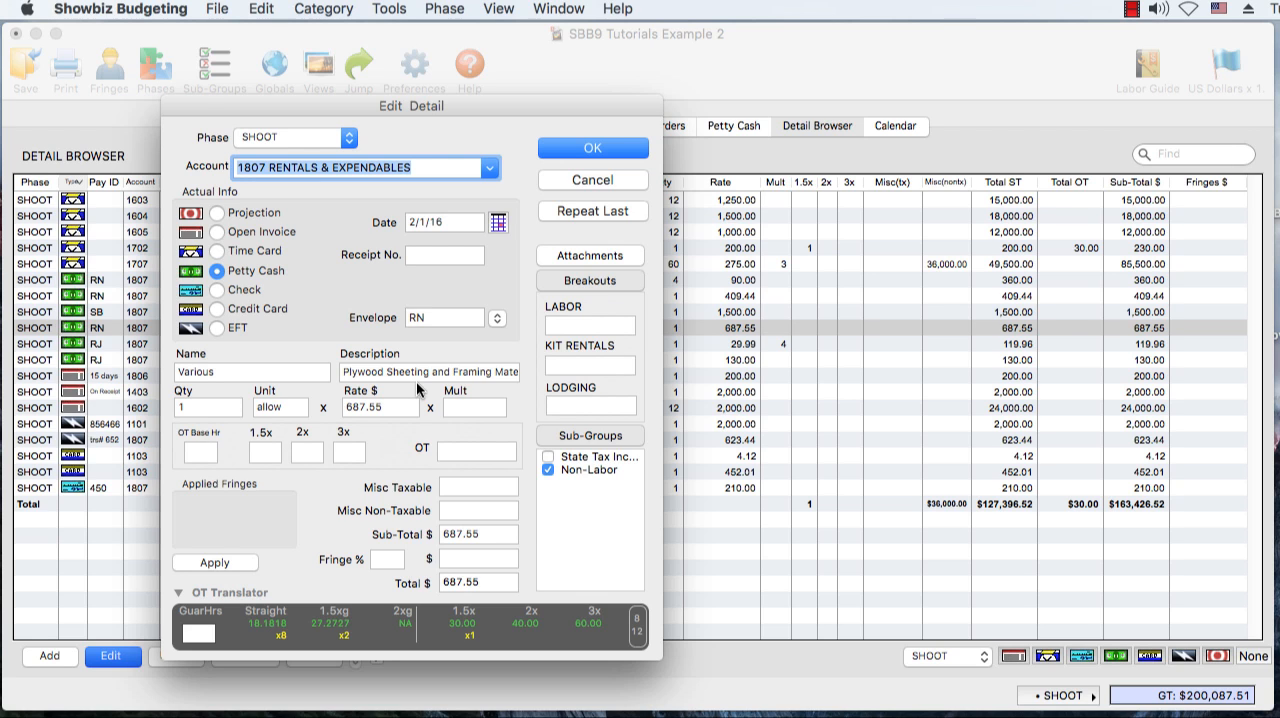
click(569, 183)
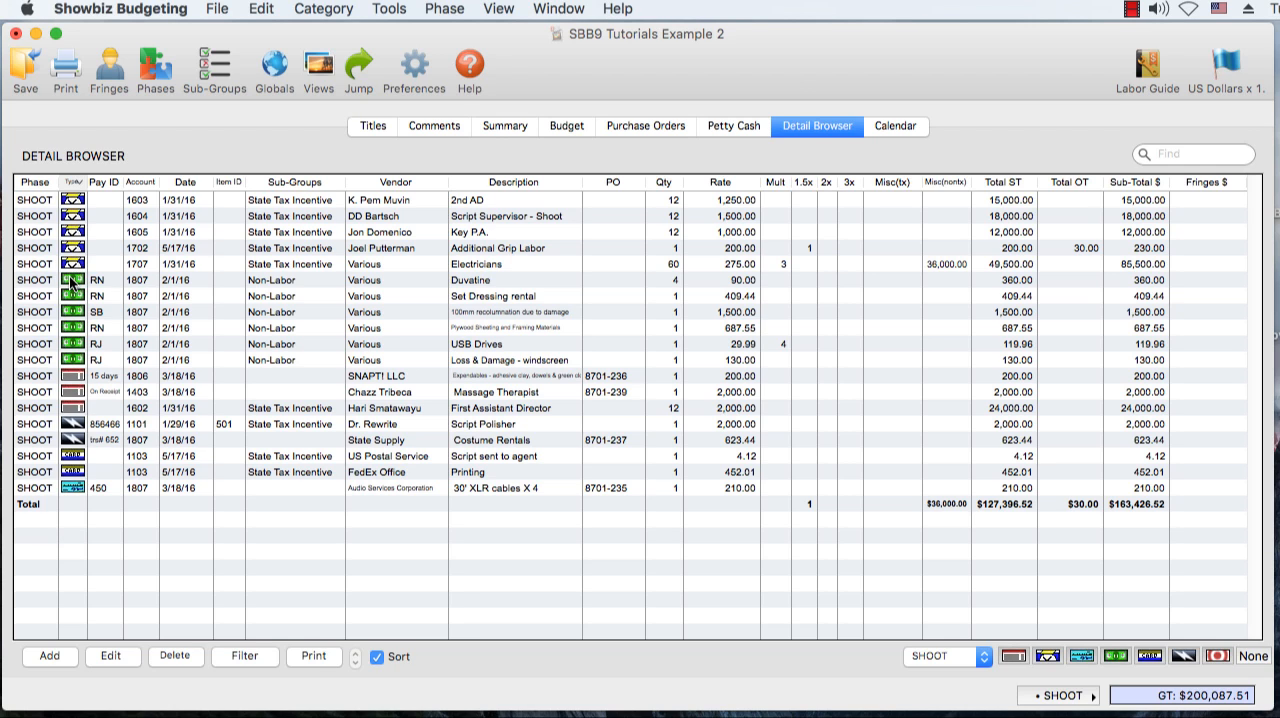
drag(70, 284, 70, 357)
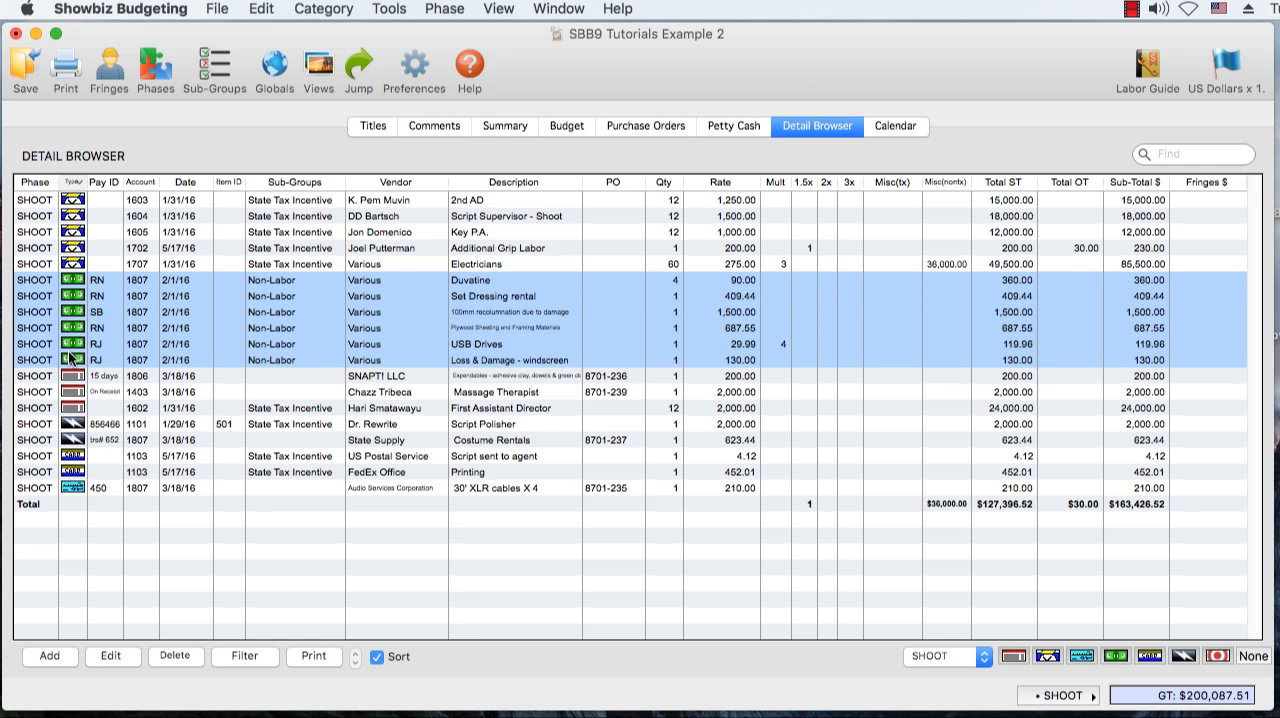
click(127, 658)
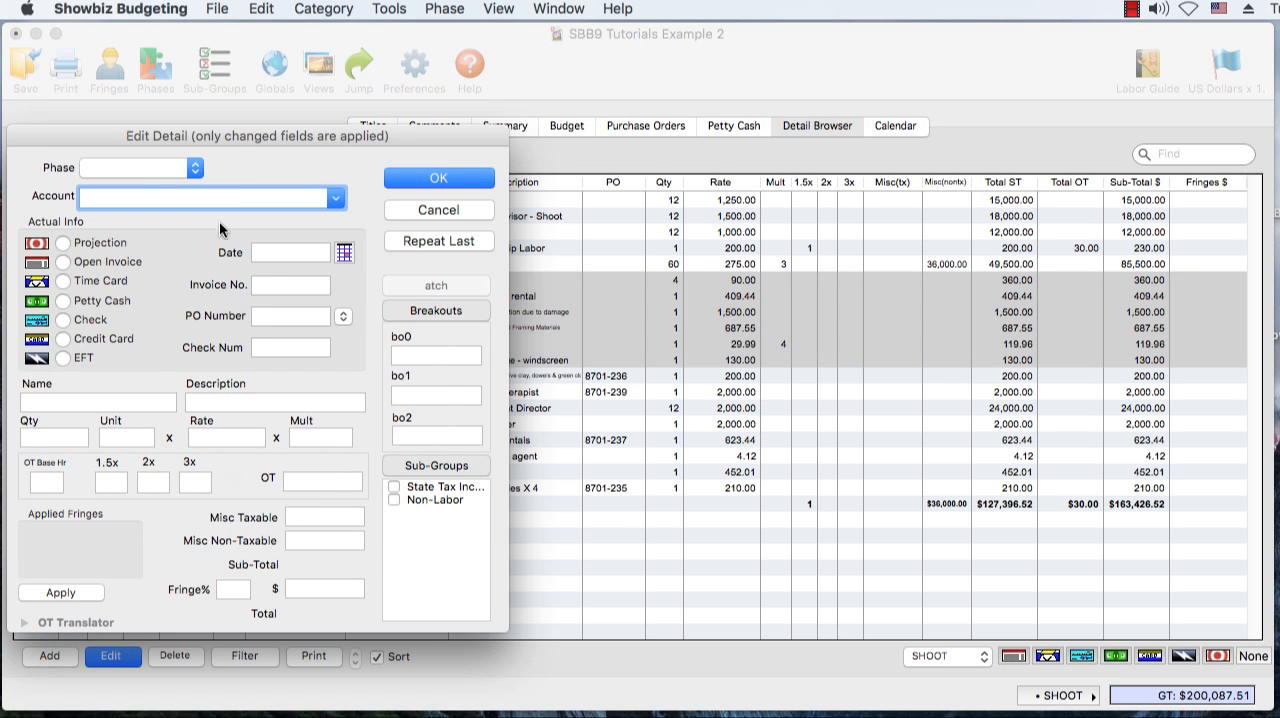
drag(218, 135, 477, 126)
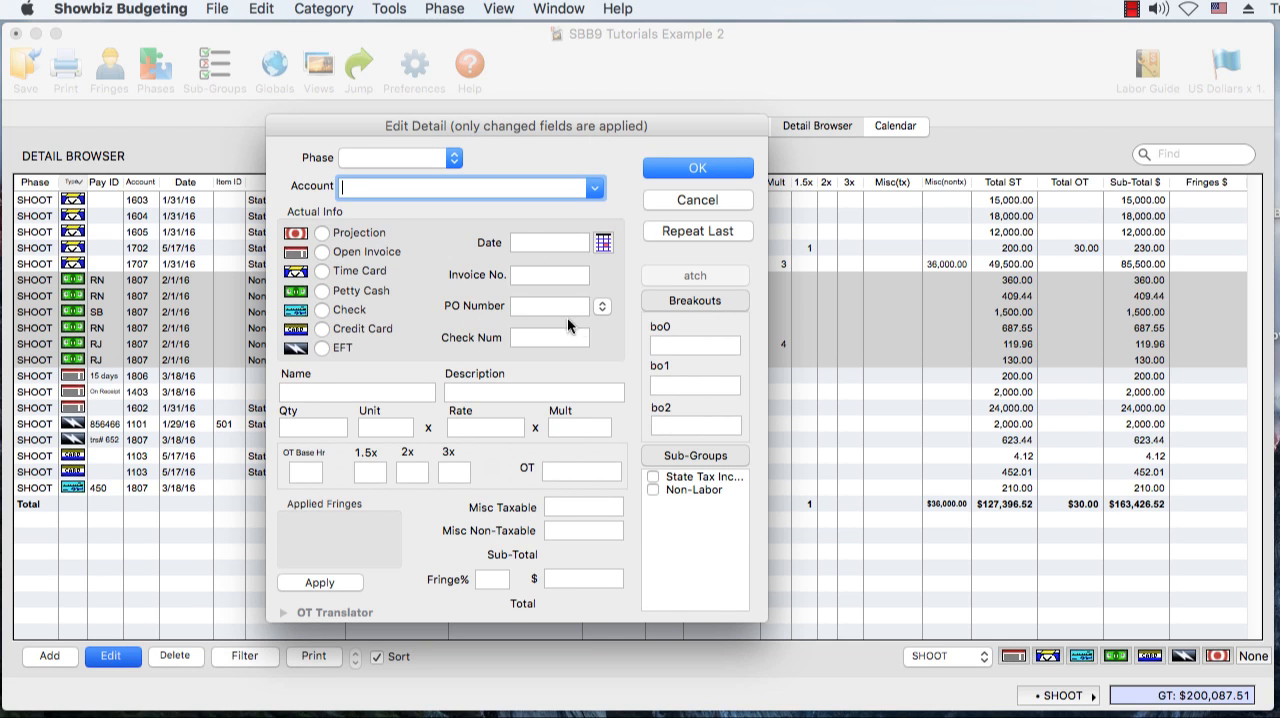
click(600, 312)
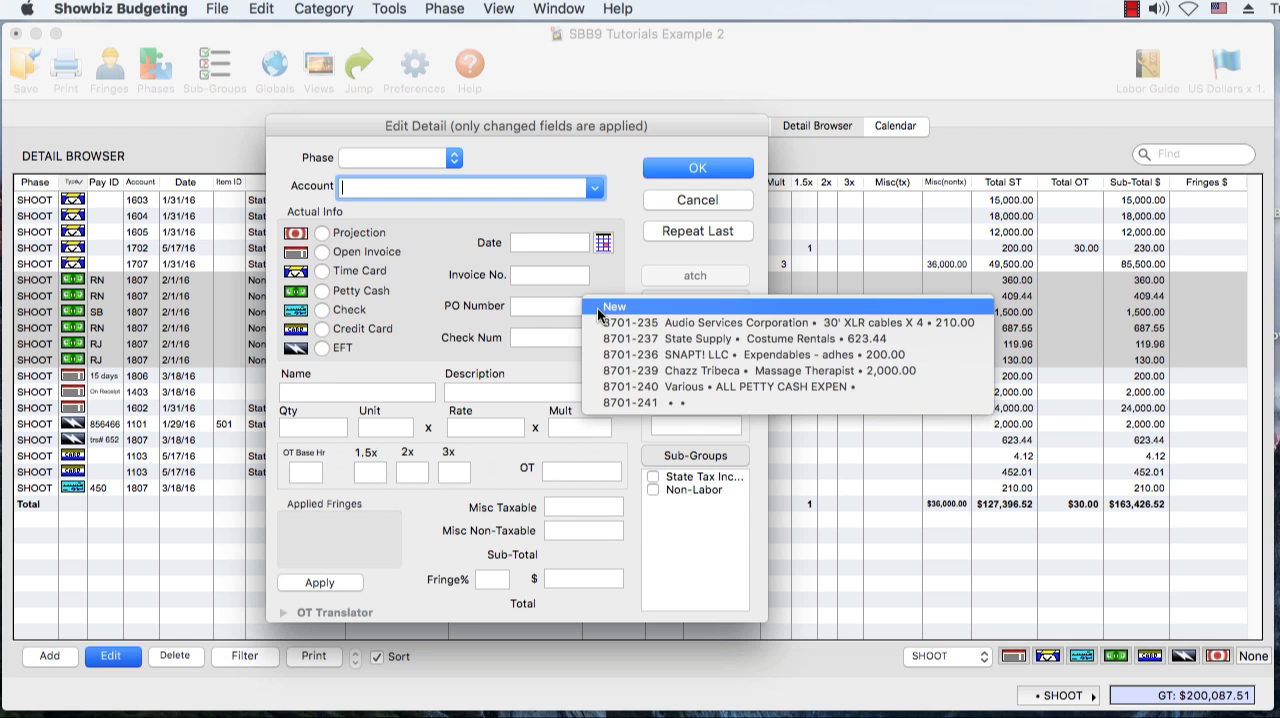
click(607, 391)
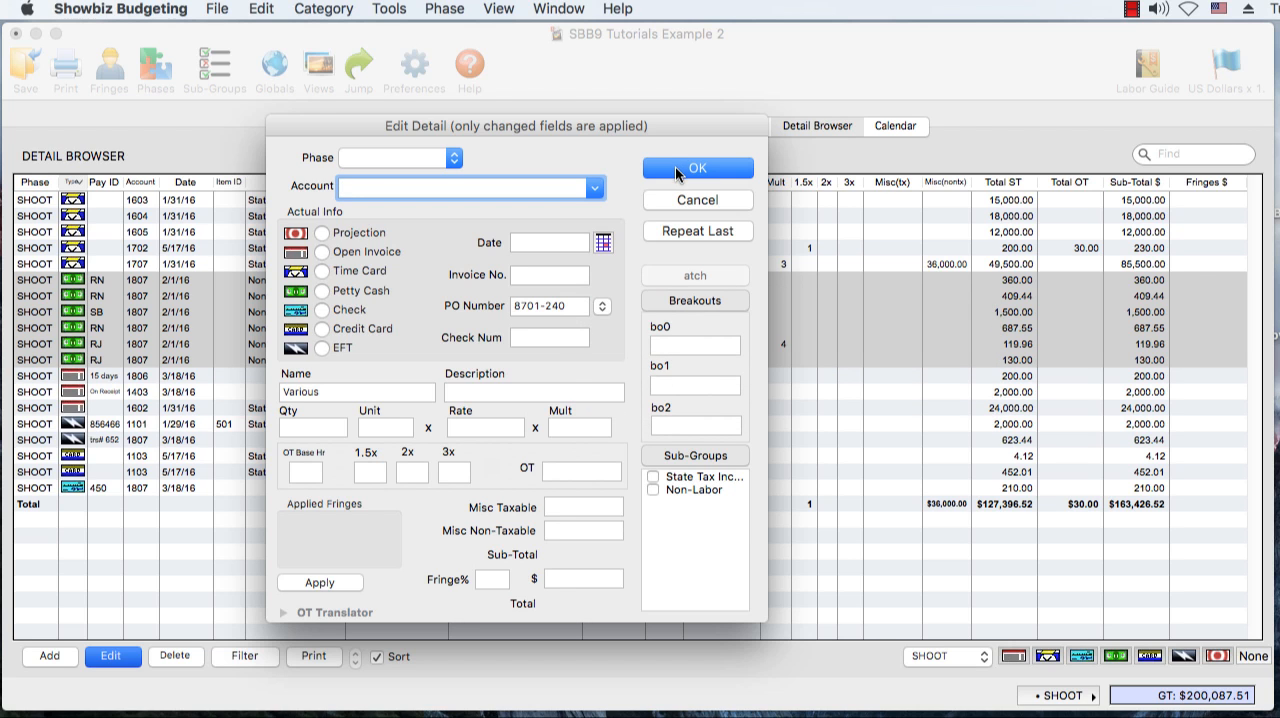
click(677, 170)
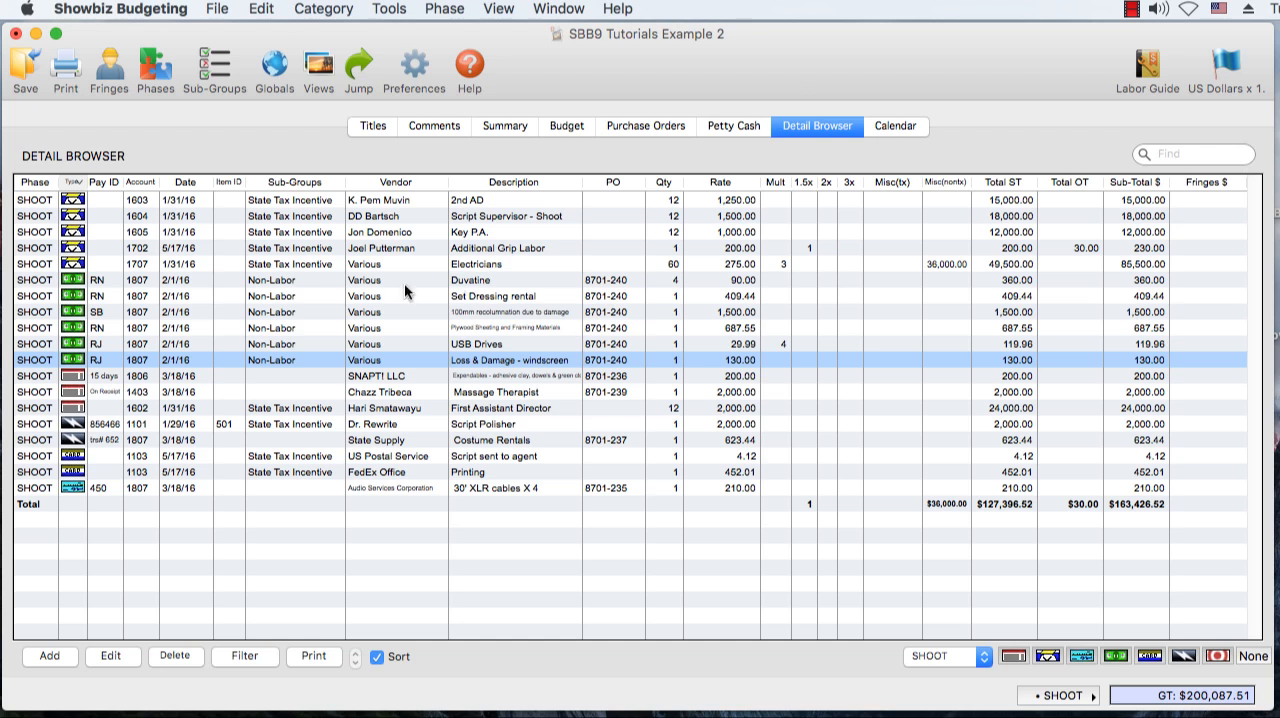
Review the items listed in the "ALL PETTY CASH EXPENSES" purchase order in the purchase order log
click(641, 127)
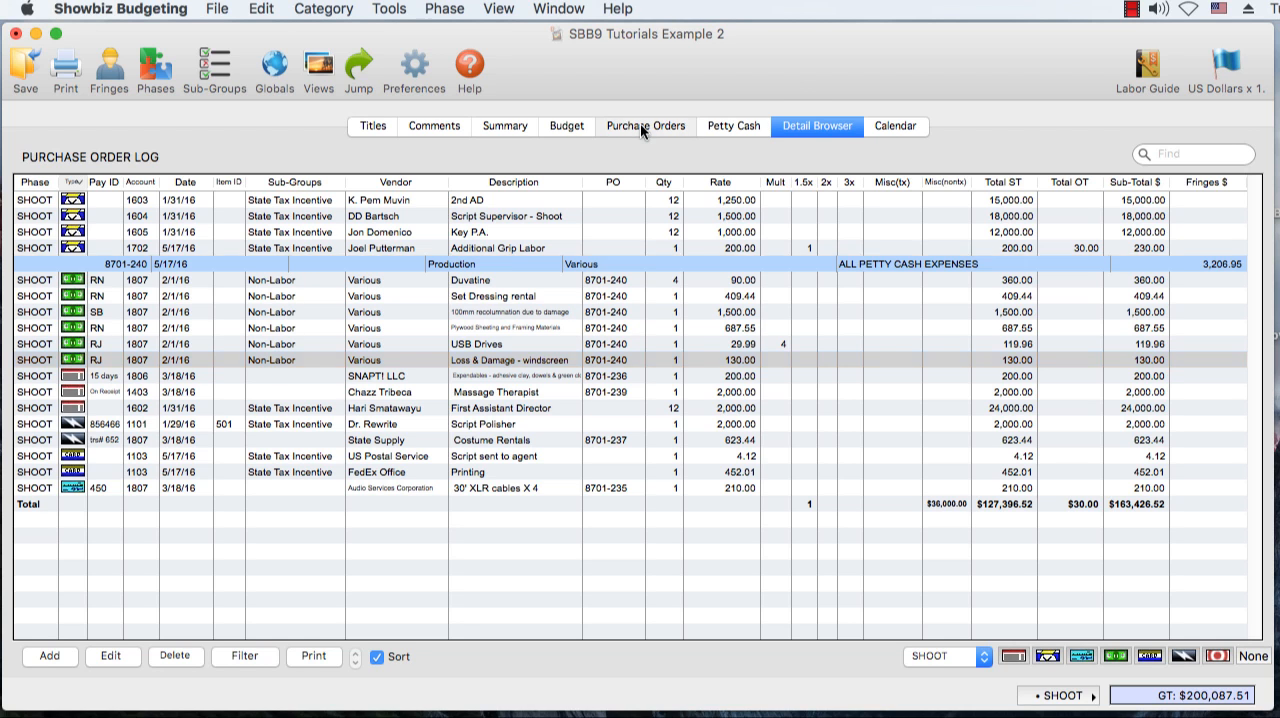
double_click(466, 263)
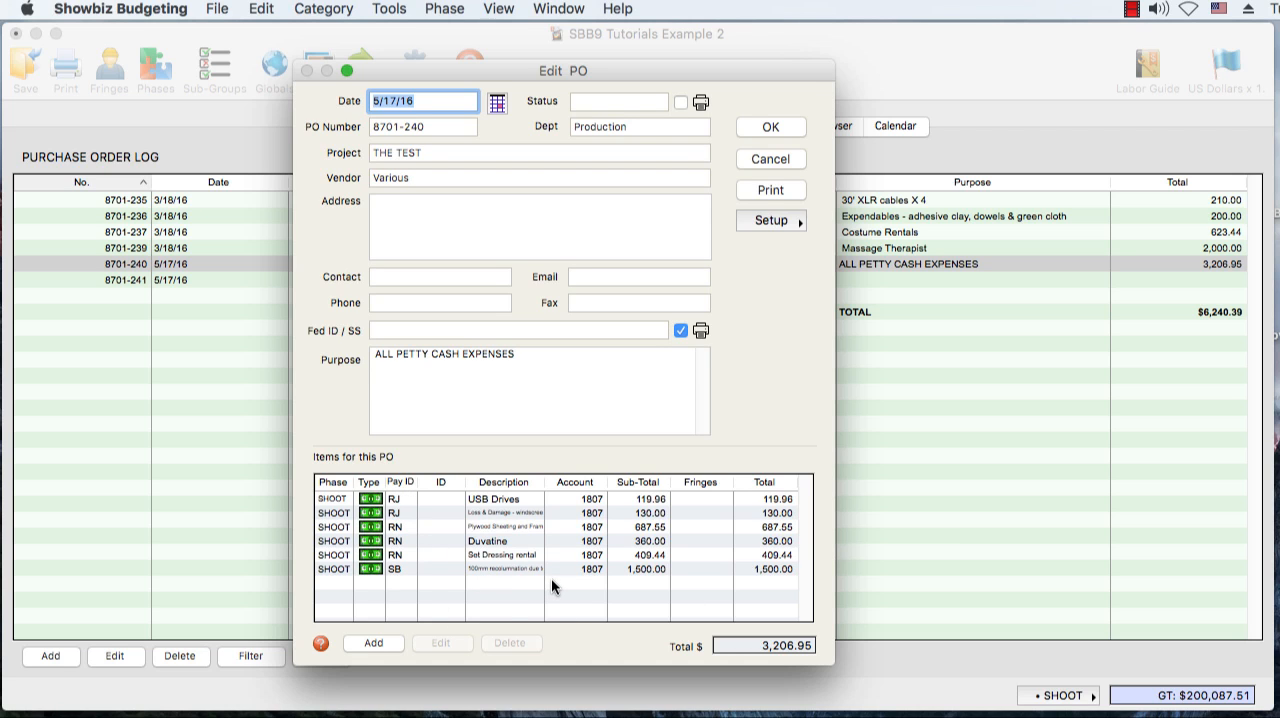
click(754, 124)
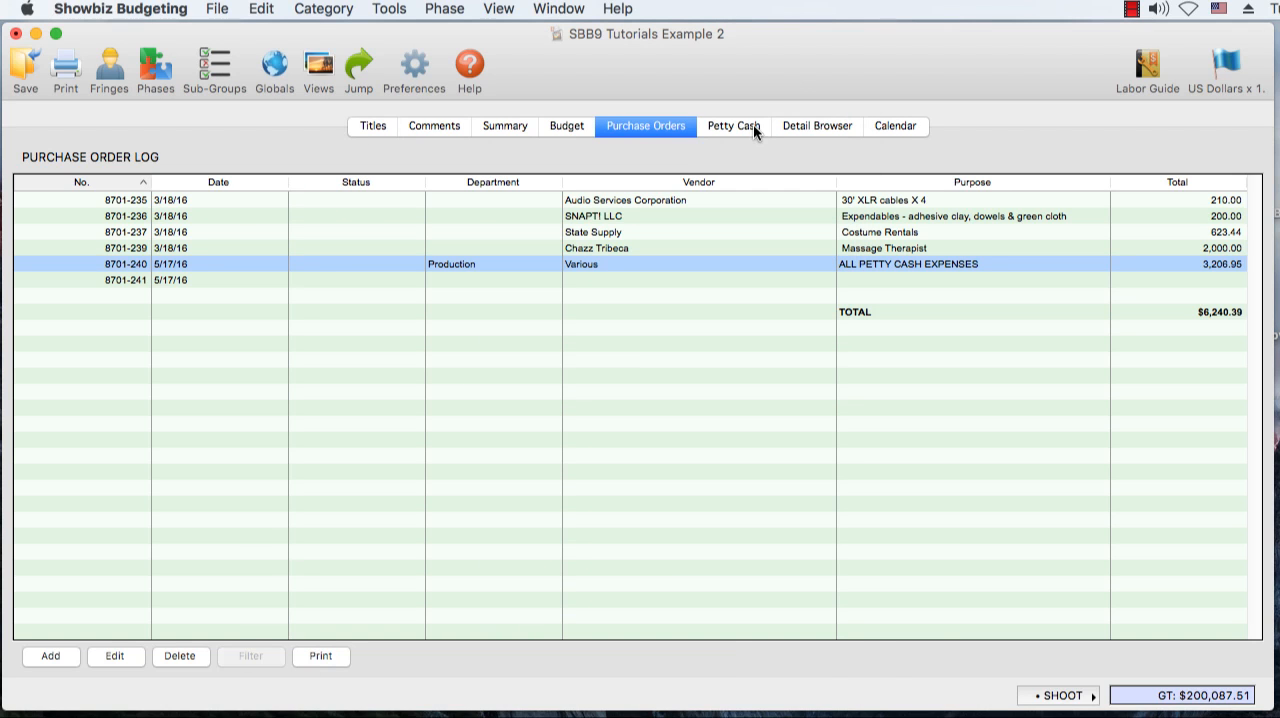